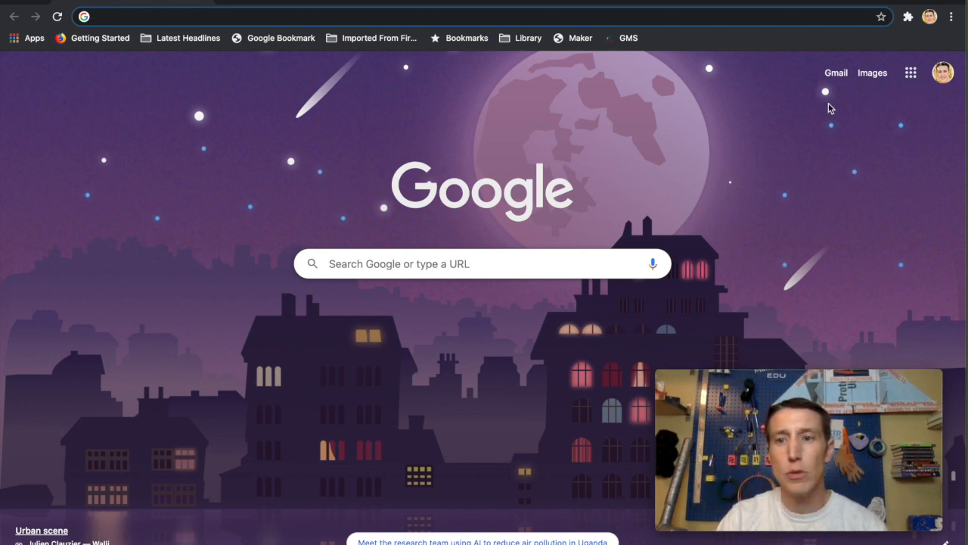
- Open YouTube from the Google apps list and start a new video upload
{"action": "left_click", "coordinate": [910, 72]}
{"action": "scroll", "coordinate": [860, 264], "scroll_direction": "down", "scroll_amount": 4}
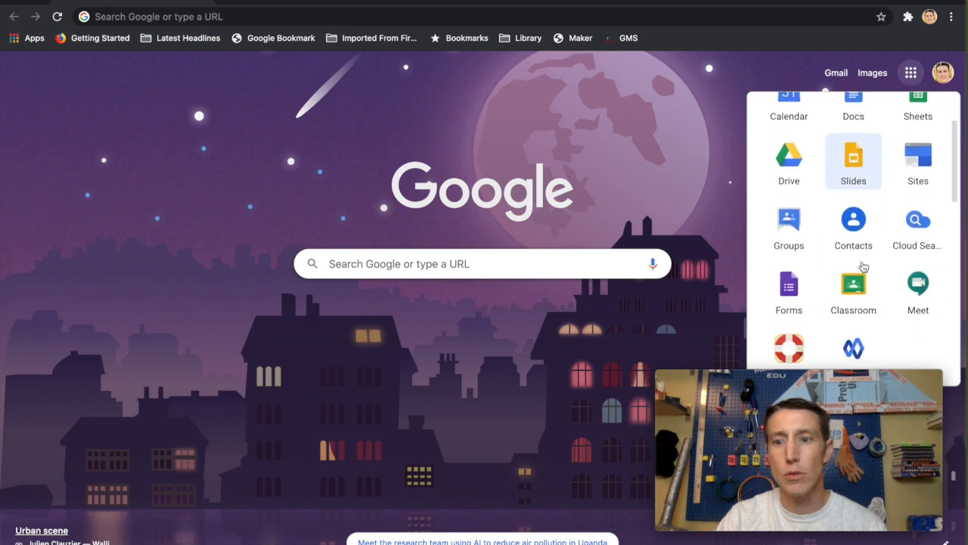
{"action": "left_click", "coordinate": [785, 268]}
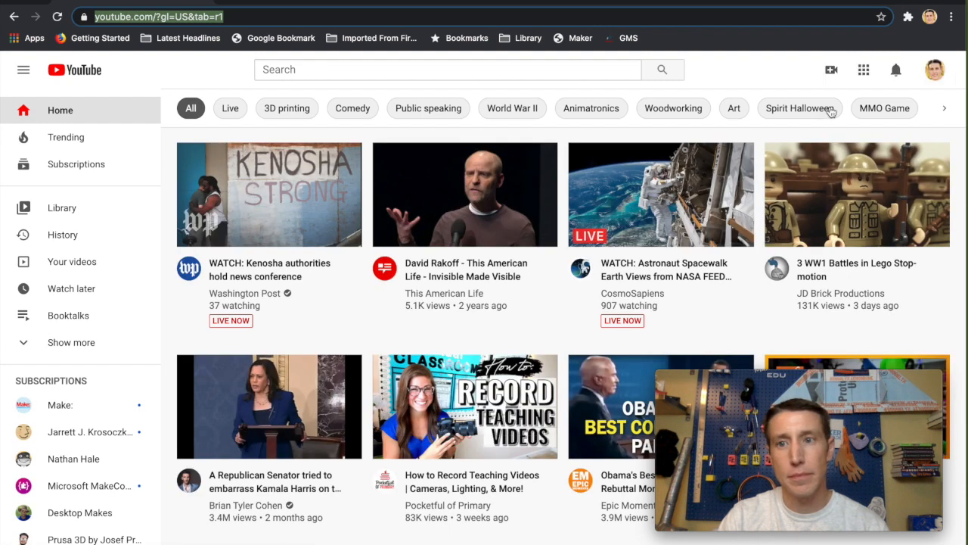
{"action": "left_click", "coordinate": [832, 69]}
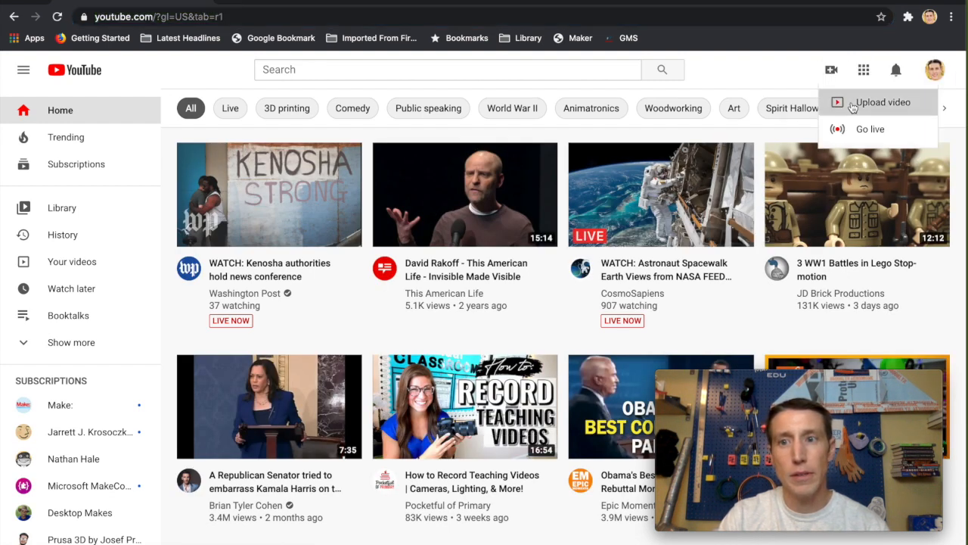
{"action": "left_click", "coordinate": [852, 107]}
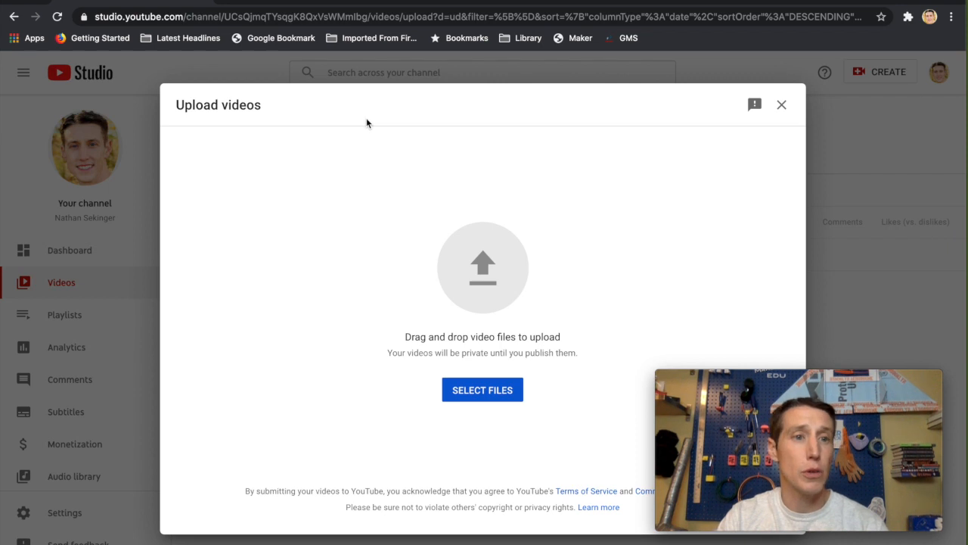
- Choose the Sora badges movie from the Desktop folder as the file to upload
{"action": "left_click", "coordinate": [480, 390]}
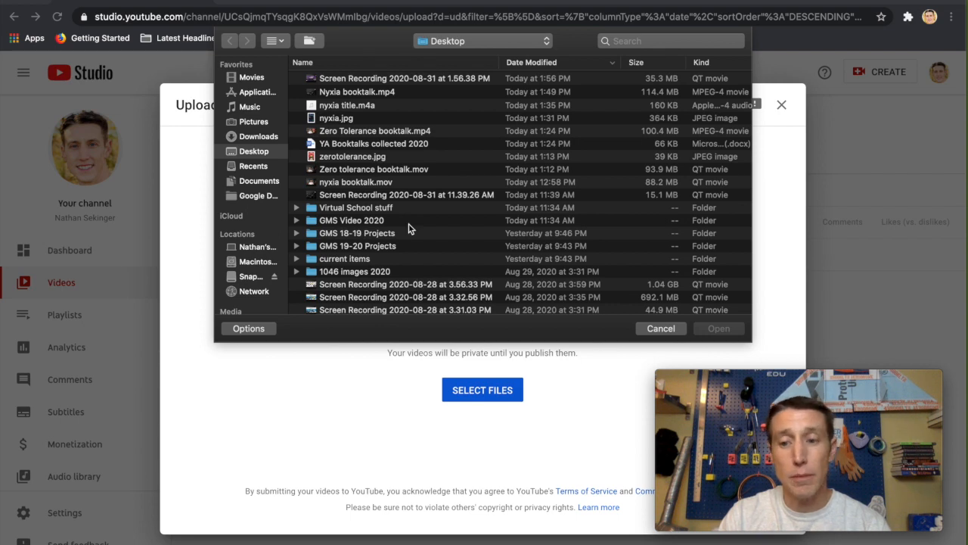
{"action": "scroll", "coordinate": [409, 228], "scroll_direction": "down", "scroll_amount": 1}
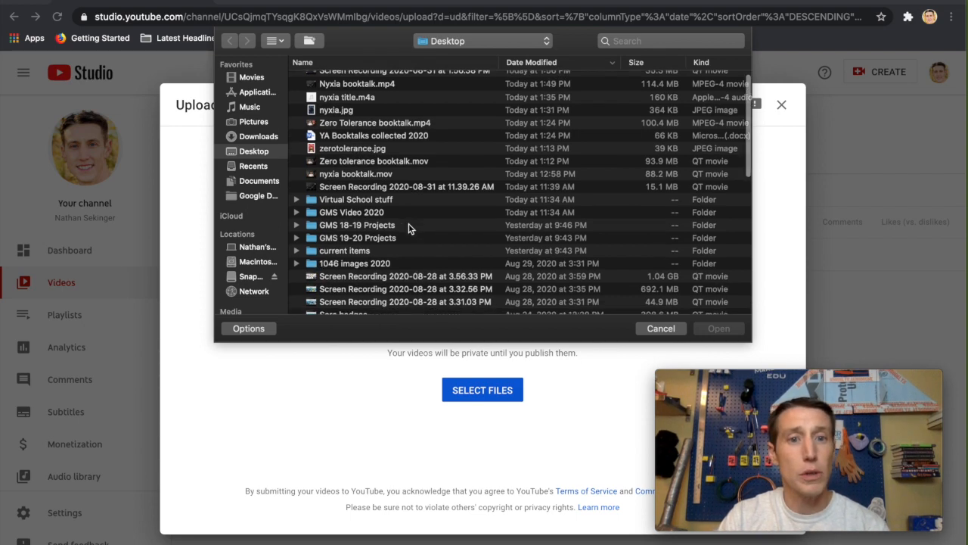
{"action": "scroll", "coordinate": [408, 229], "scroll_direction": "down", "scroll_amount": 10}
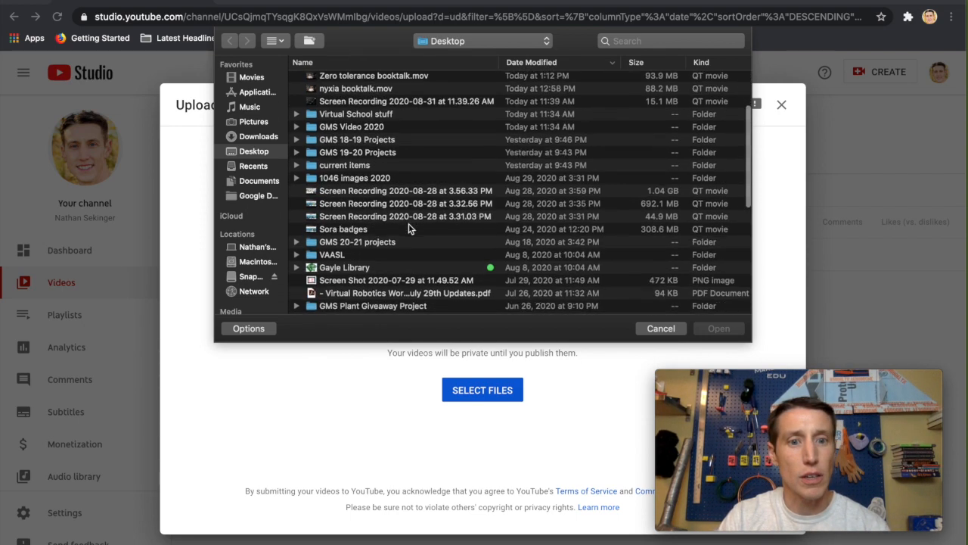
{"action": "scroll", "coordinate": [408, 229], "scroll_direction": "down", "scroll_amount": 10}
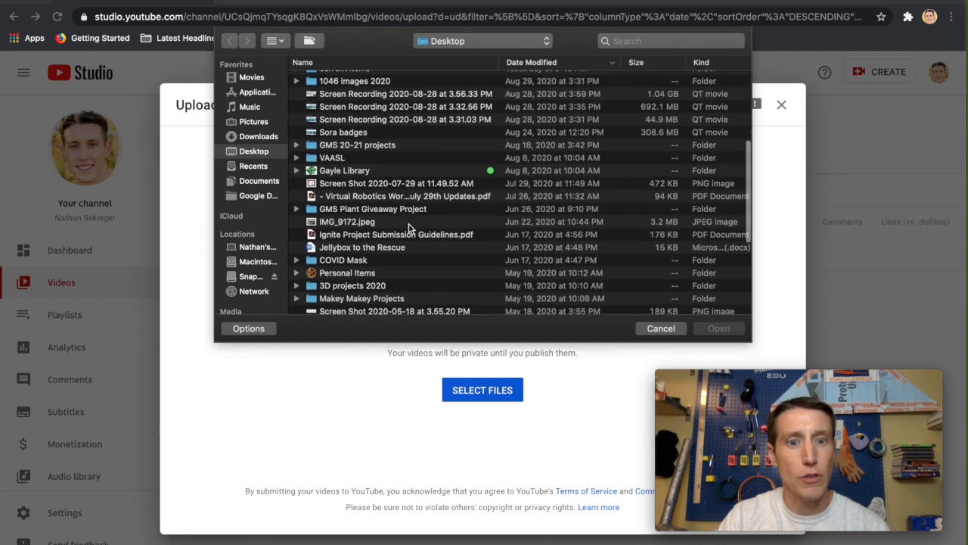
{"action": "scroll", "coordinate": [409, 228], "scroll_direction": "down", "scroll_amount": 4}
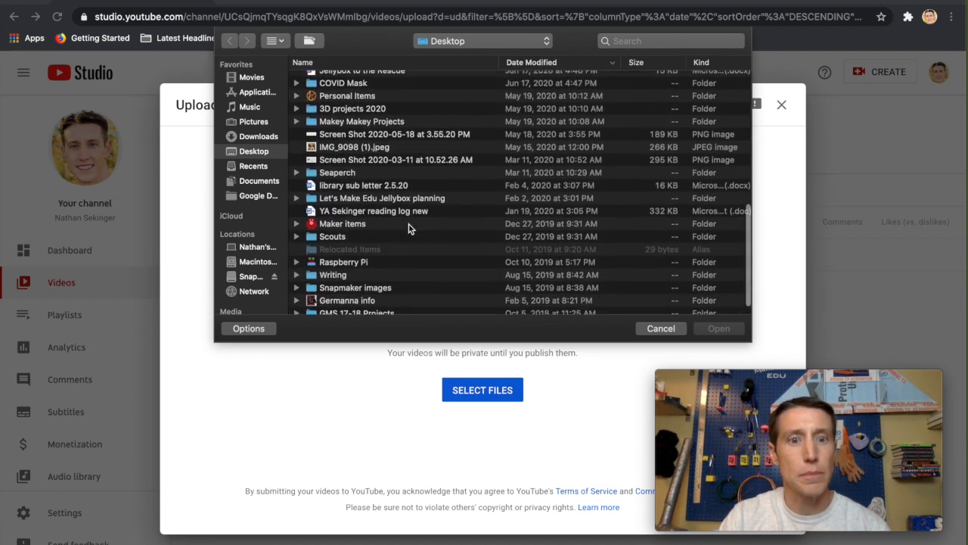
{"action": "scroll", "coordinate": [409, 228], "scroll_direction": "up", "scroll_amount": 3}
{"action": "scroll", "coordinate": [408, 229], "scroll_direction": "up", "scroll_amount": 10}
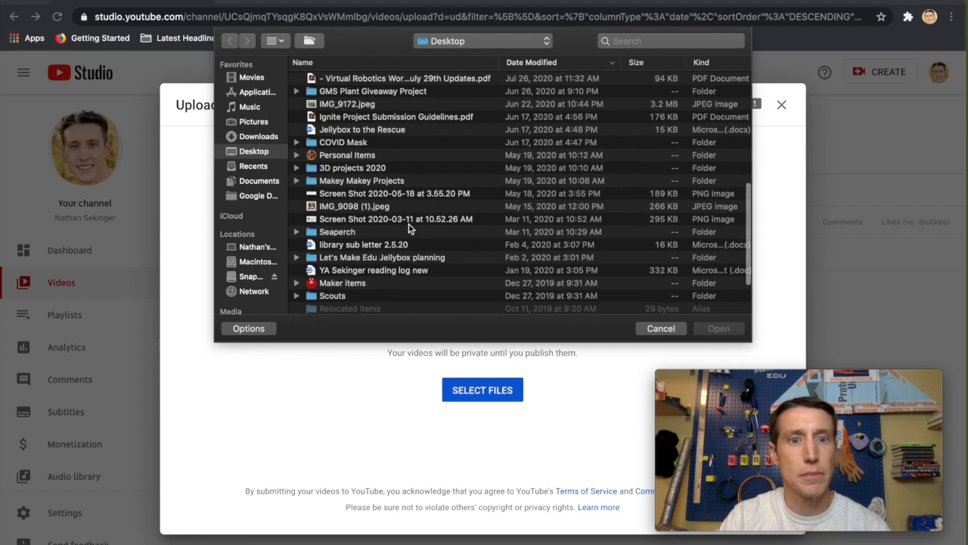
{"action": "scroll", "coordinate": [409, 228], "scroll_direction": "up", "scroll_amount": 8}
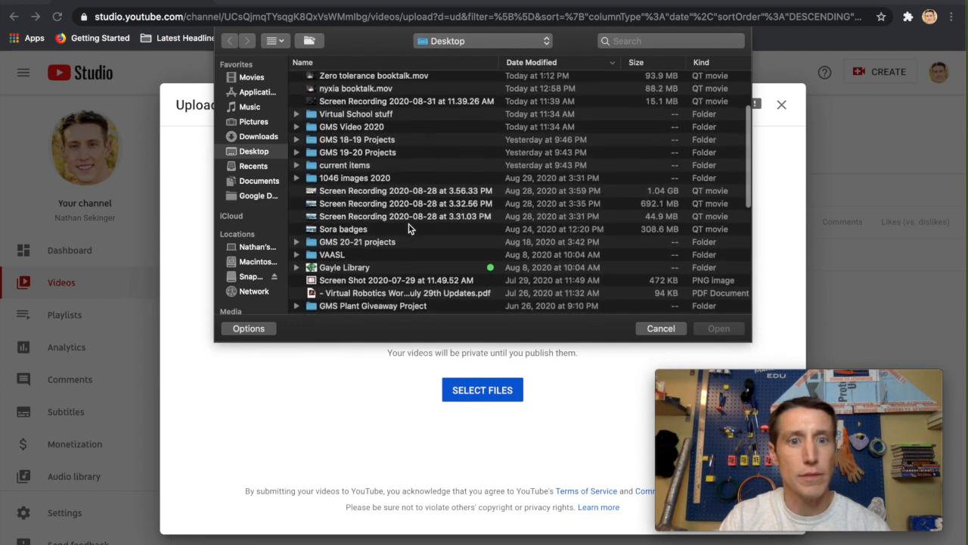
{"action": "left_click", "coordinate": [715, 327]}
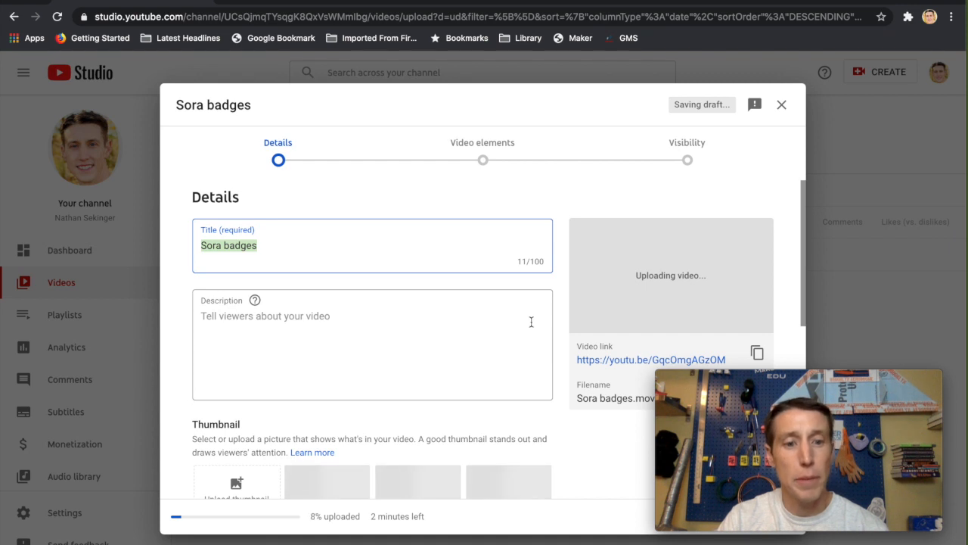
- Go through the upload's details and open the Sora badges video in the video editor
{"action": "left_click", "coordinate": [492, 325]}
{"action": "scroll", "coordinate": [492, 329], "scroll_direction": "down", "scroll_amount": 2}
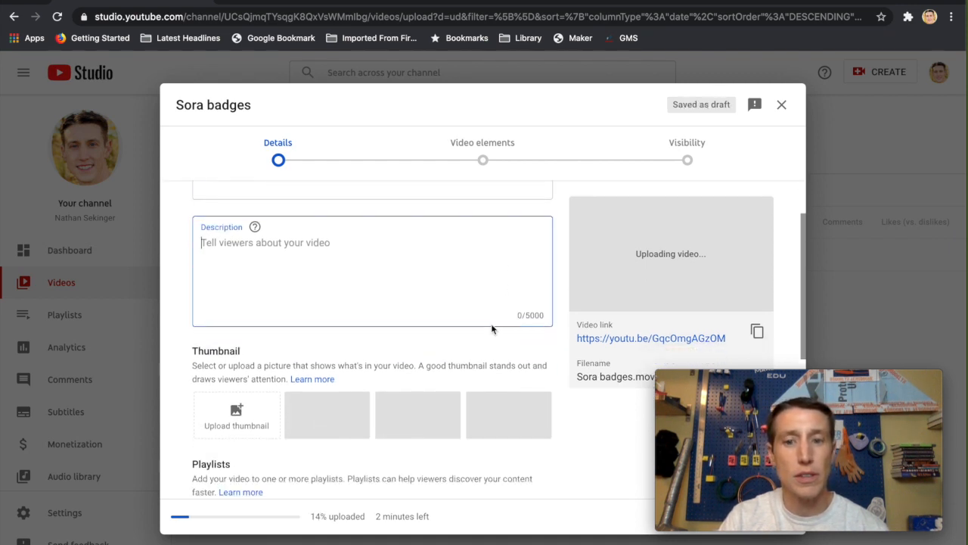
{"action": "scroll", "coordinate": [491, 329], "scroll_direction": "down", "scroll_amount": 3}
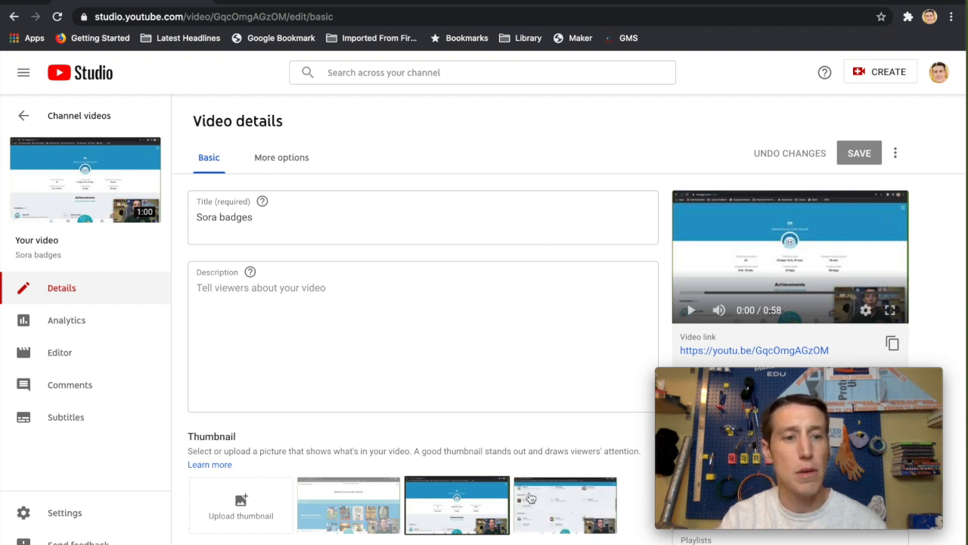
{"action": "left_click", "coordinate": [61, 357]}
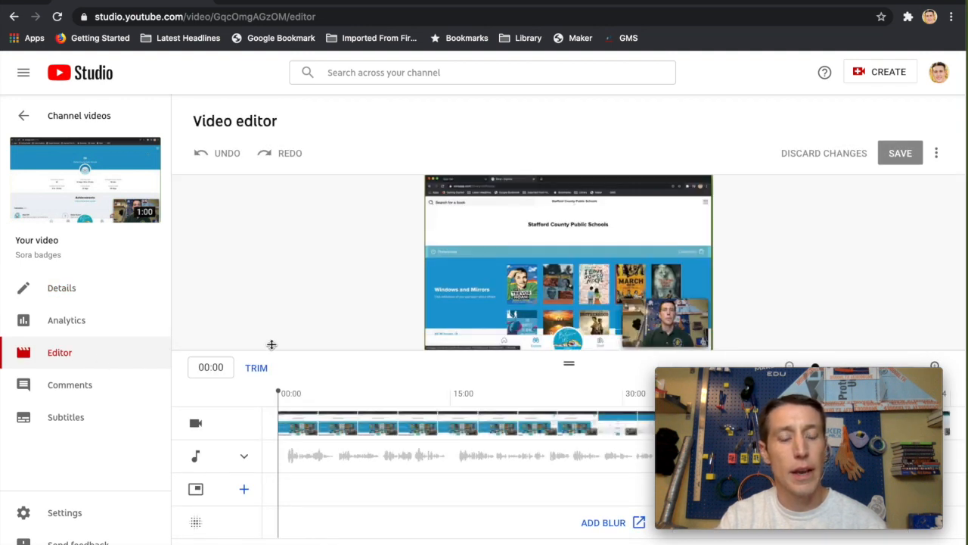
- Trim the beginning of the video up to the 01:06 mark
{"action": "scroll", "coordinate": [270, 343], "scroll_direction": "down", "scroll_amount": 1}
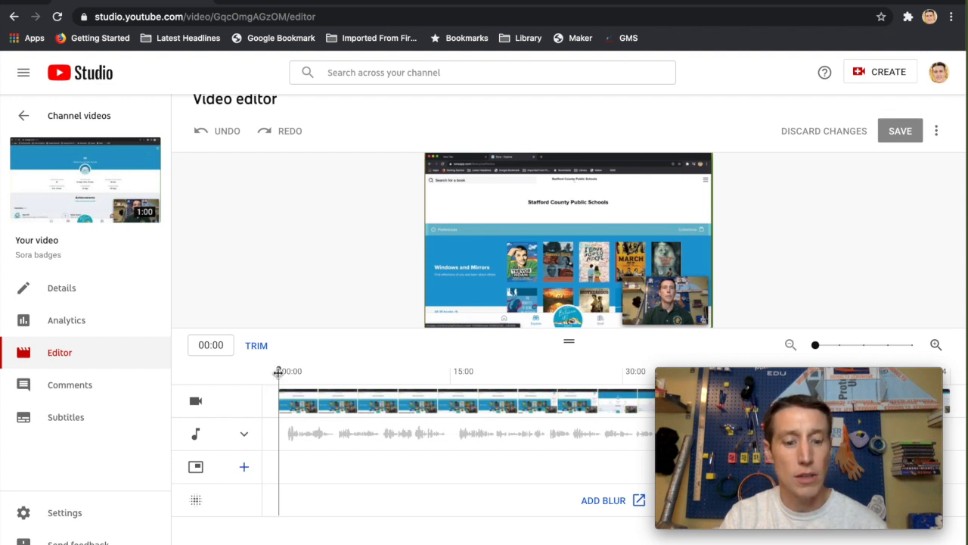
{"action": "mouse_move", "coordinate": [278, 372]}
{"action": "left_mouse_down"}
{"action": "mouse_move", "coordinate": [305, 373]}
{"action": "mouse_move", "coordinate": [292, 373]}
{"action": "left_mouse_up"}
{"action": "left_click", "coordinate": [256, 346]}
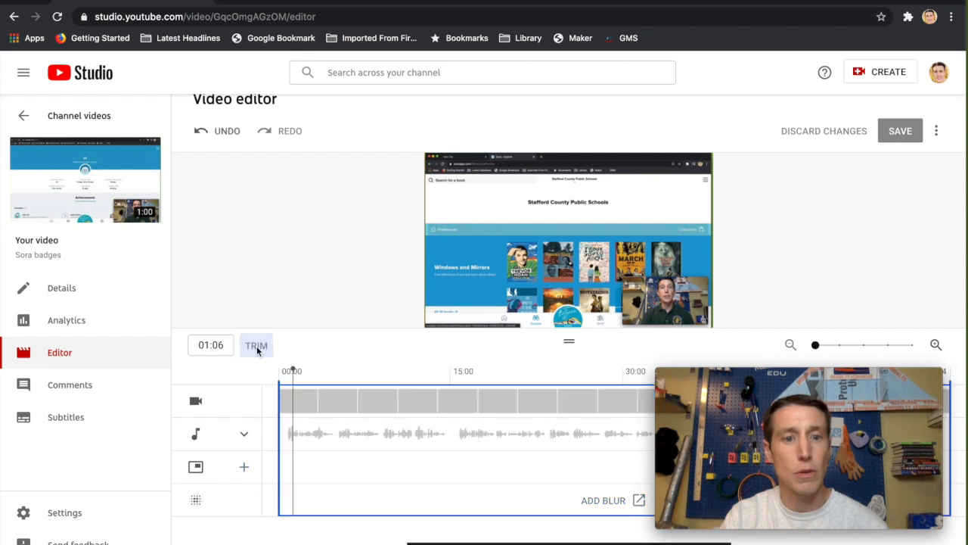
{"action": "left_click_drag", "start_coordinate": [279, 385], "coordinate": [292, 386]}
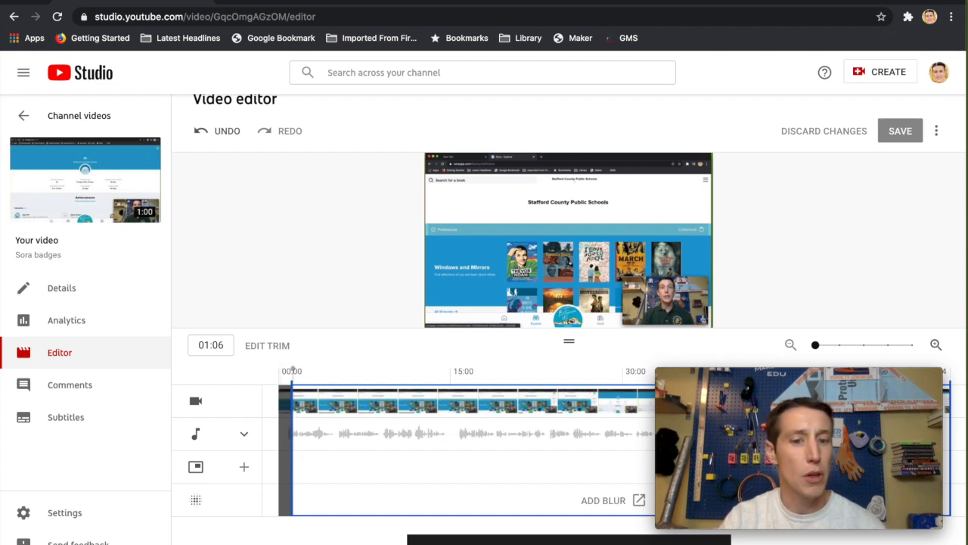
- Add a split at 16:01 and preview the trimmed video
{"action": "left_click", "coordinate": [464, 391]}
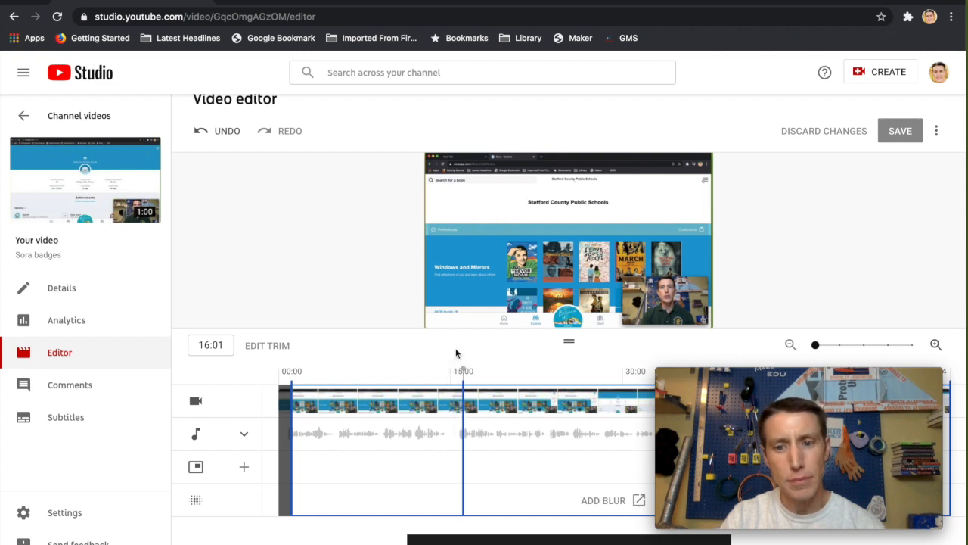
{"action": "mouse_move", "coordinate": [605, 500]}
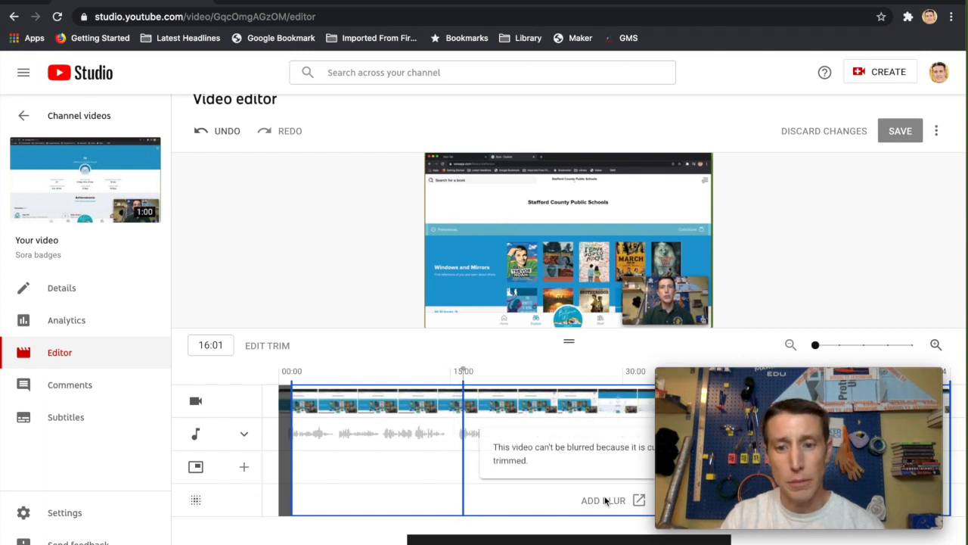
{"action": "left_click", "coordinate": [682, 541]}
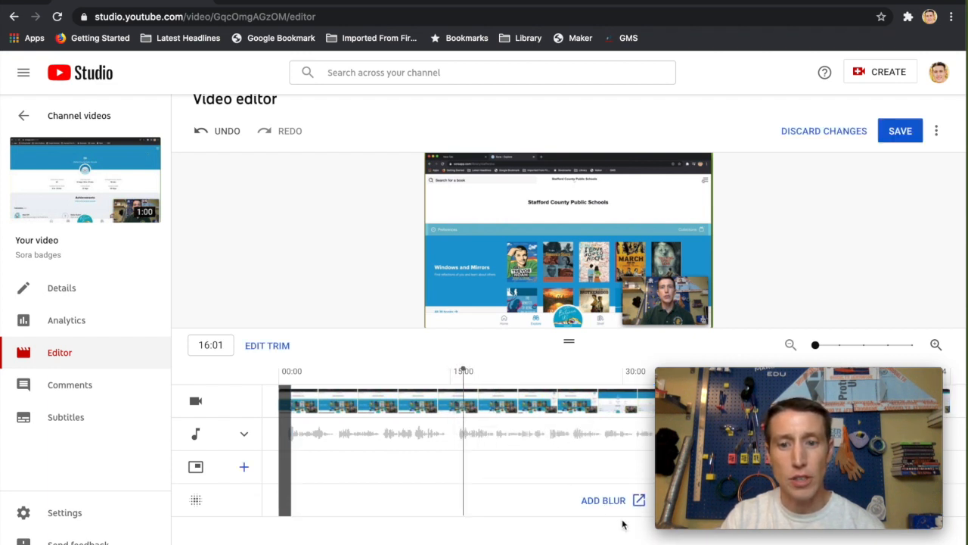
- Open the blur tool, apply Blur faces to the presenter's face, save the selection, and play the blurred video
{"action": "left_click", "coordinate": [606, 500]}
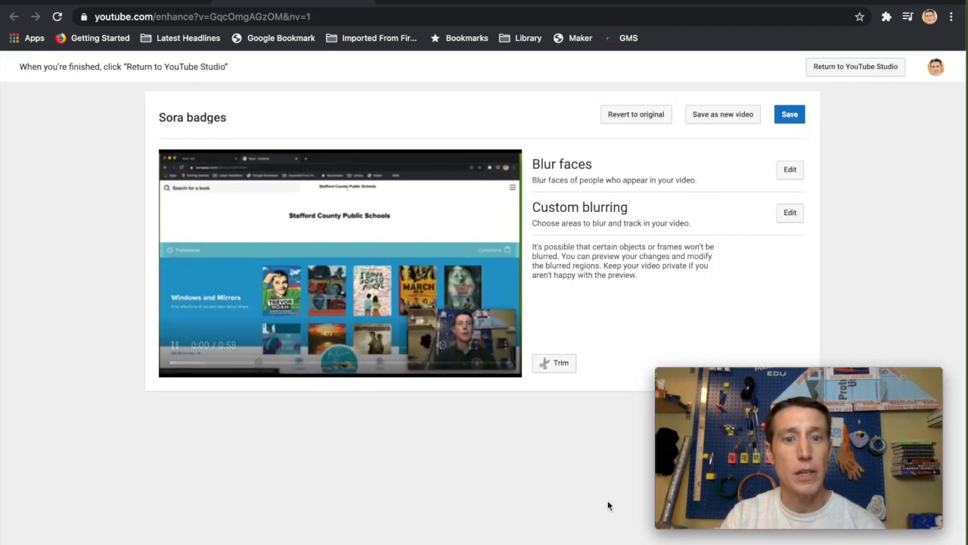
{"action": "mouse_move", "coordinate": [176, 345]}
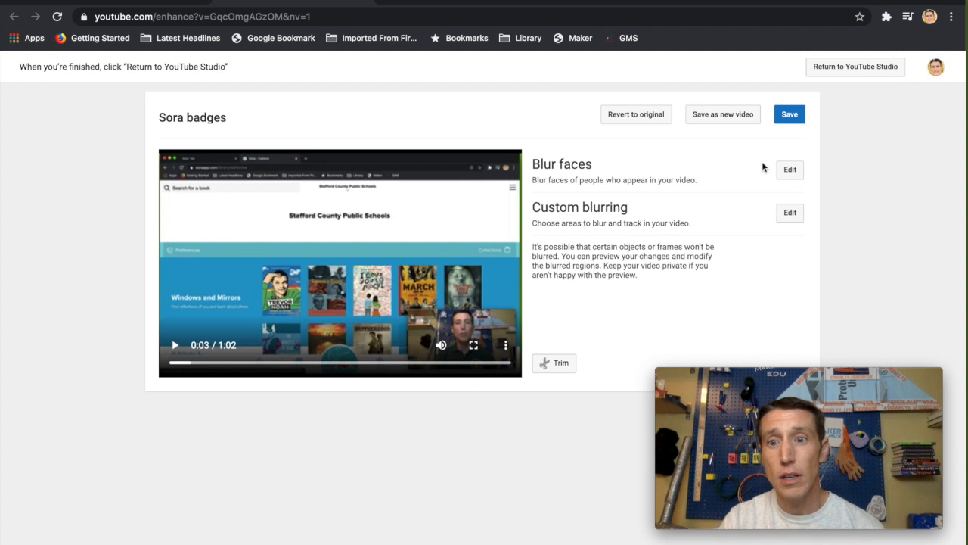
{"action": "left_click", "coordinate": [788, 170]}
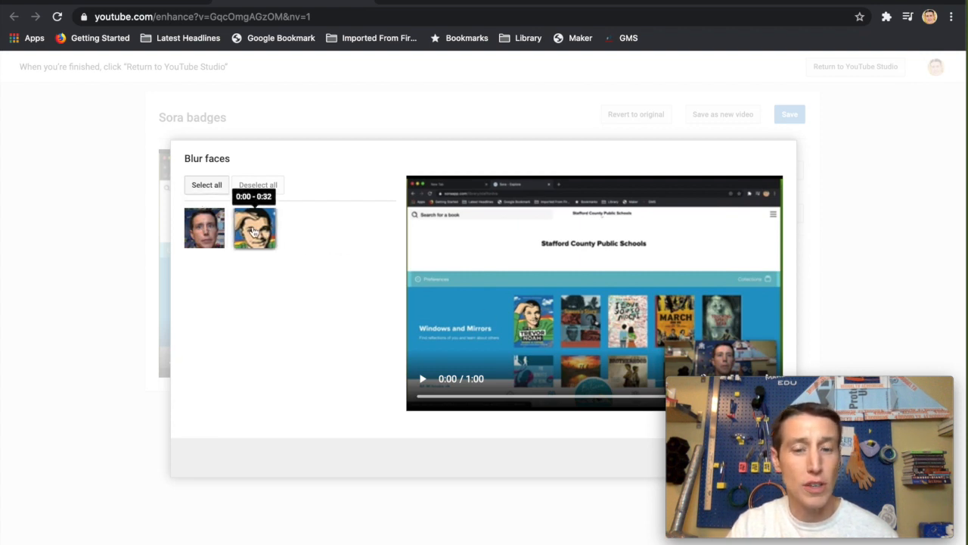
{"action": "left_click", "coordinate": [204, 232]}
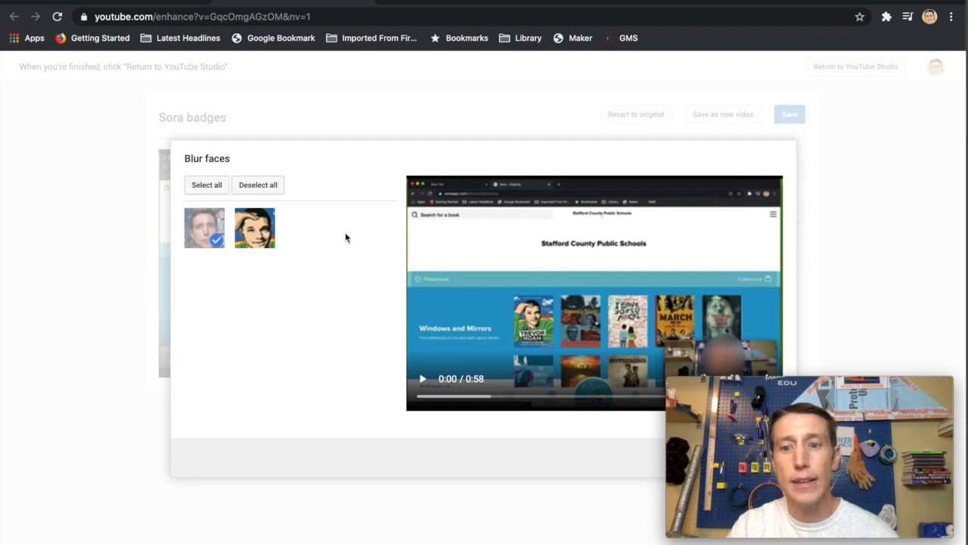
{"action": "left_click_drag", "start_coordinate": [805, 384], "coordinate": [403, 386]}
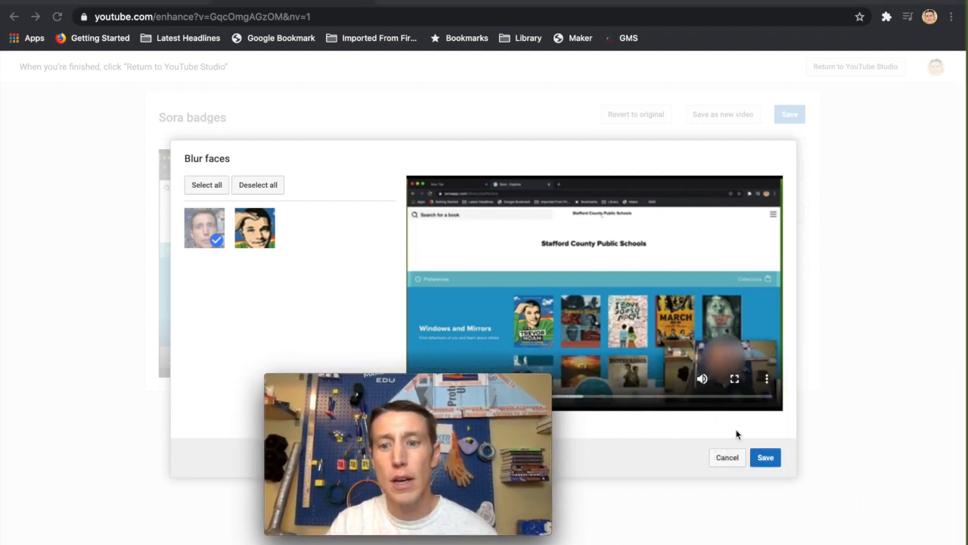
{"action": "left_click", "coordinate": [766, 458]}
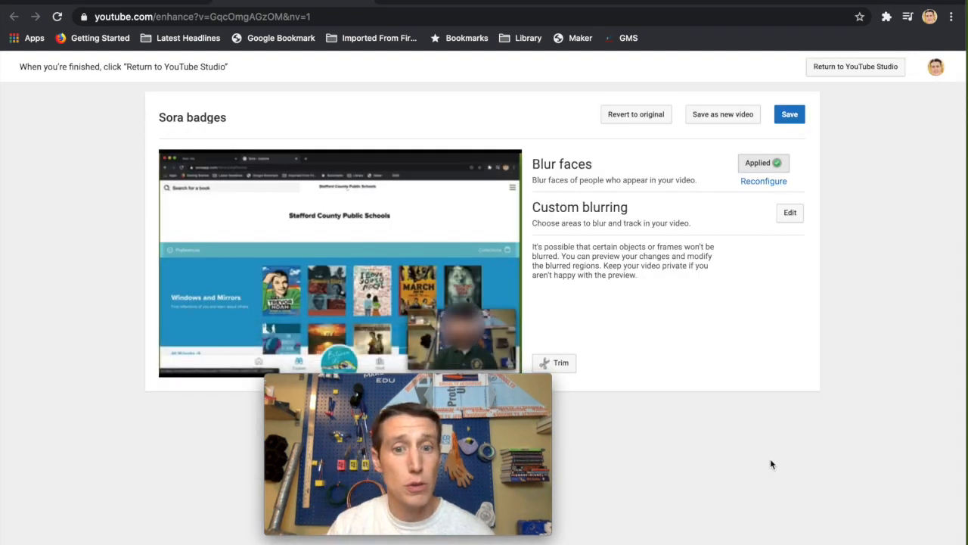
{"action": "left_click", "coordinate": [200, 280]}
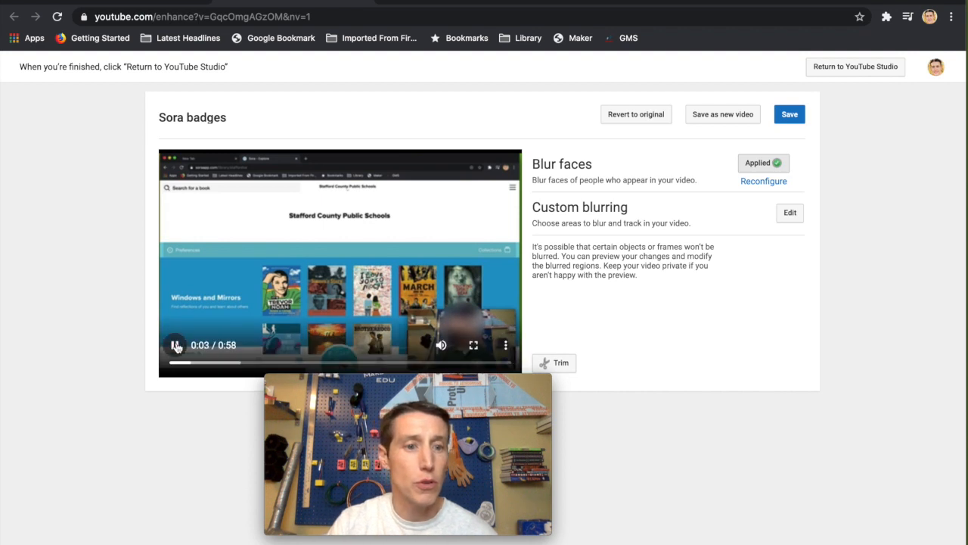